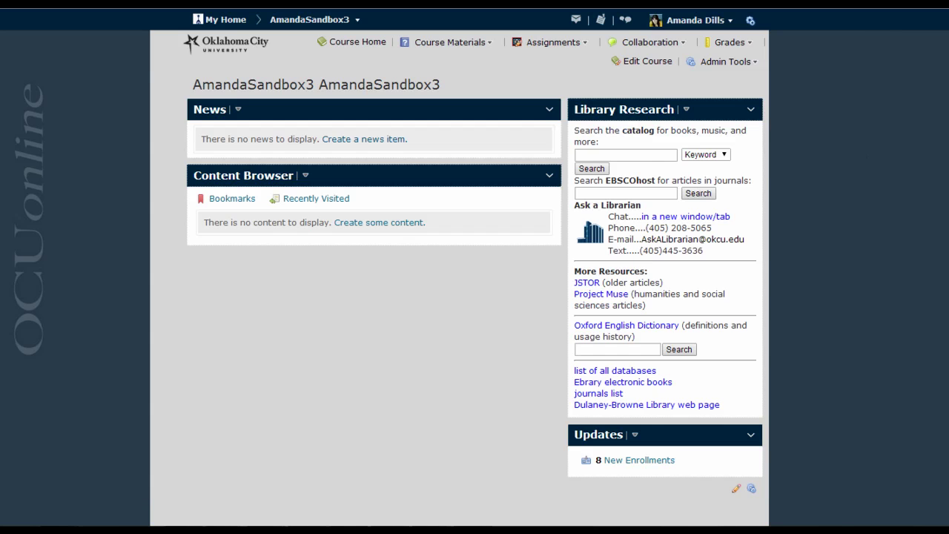
# Step: Go through the Grades menu and Edit Course to the gradebook's Enter Grades page
pyautogui.click(732, 43)
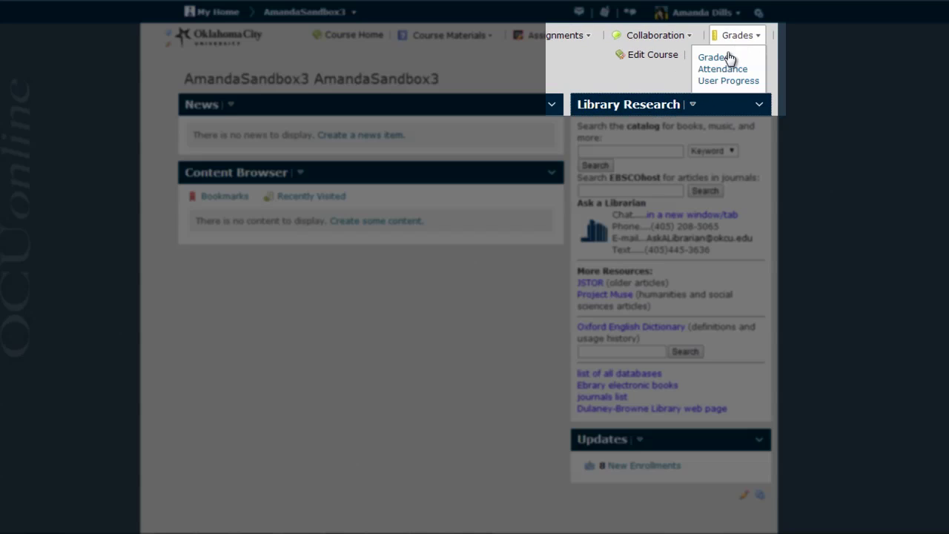
pyautogui.click(641, 54)
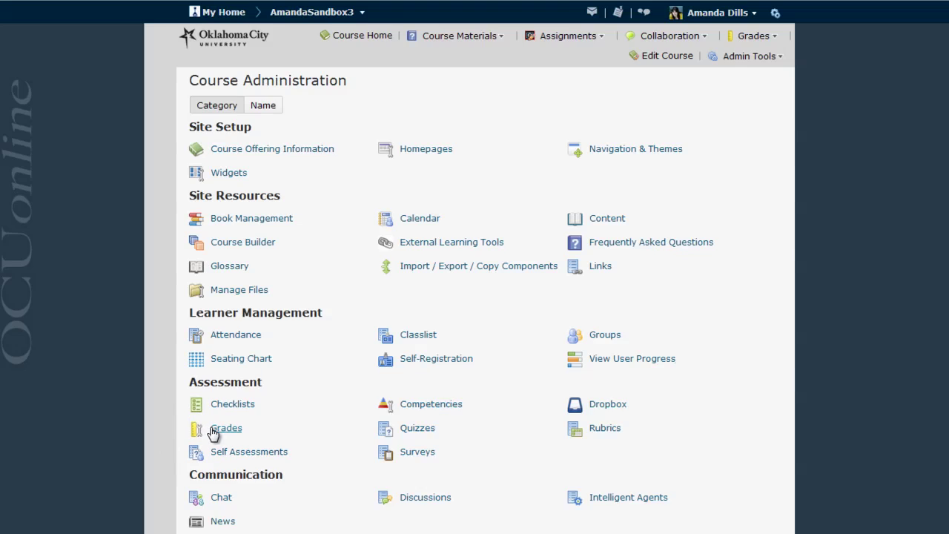
pyautogui.click(213, 433)
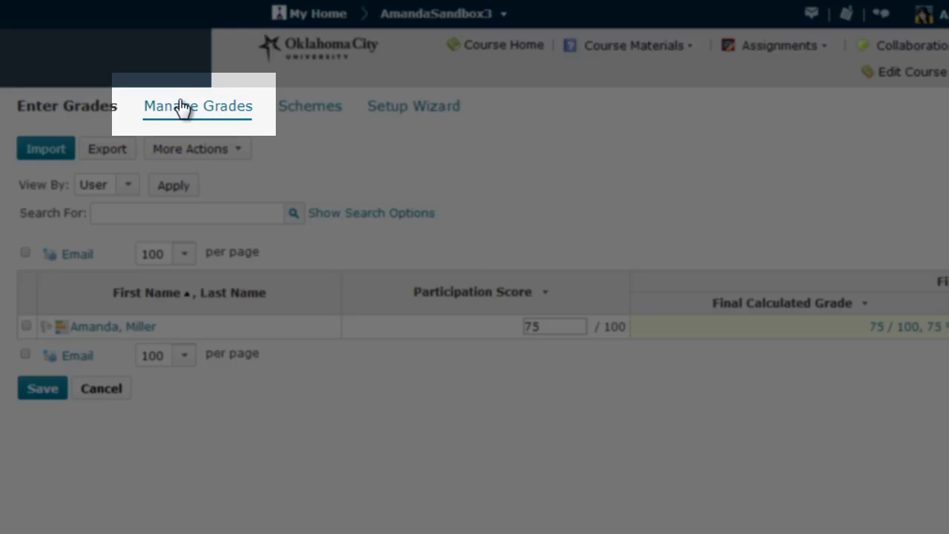
# Step: Switch to Manage Grades to list the Participation Score item and final grades
pyautogui.click(183, 107)
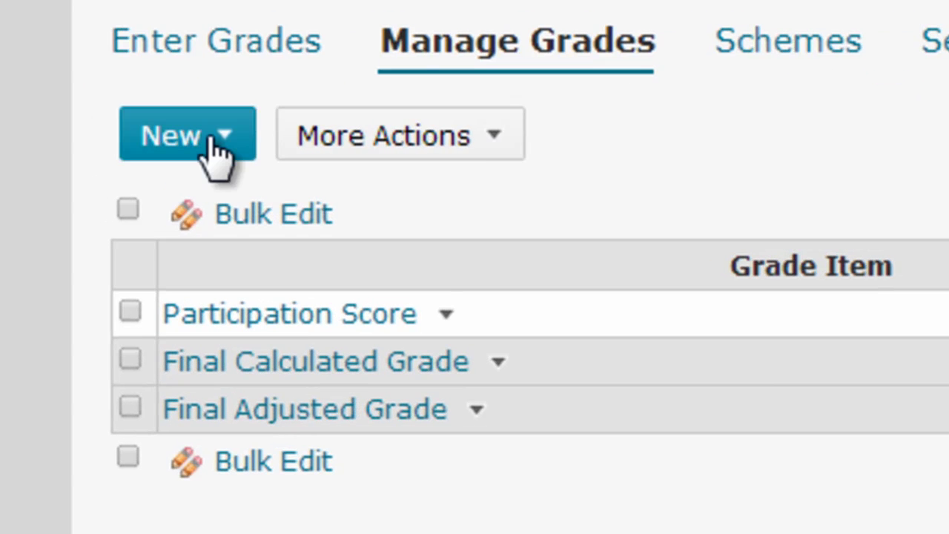
# Step: Choose New > Item to reach the grade item type choices
pyautogui.click(215, 139)
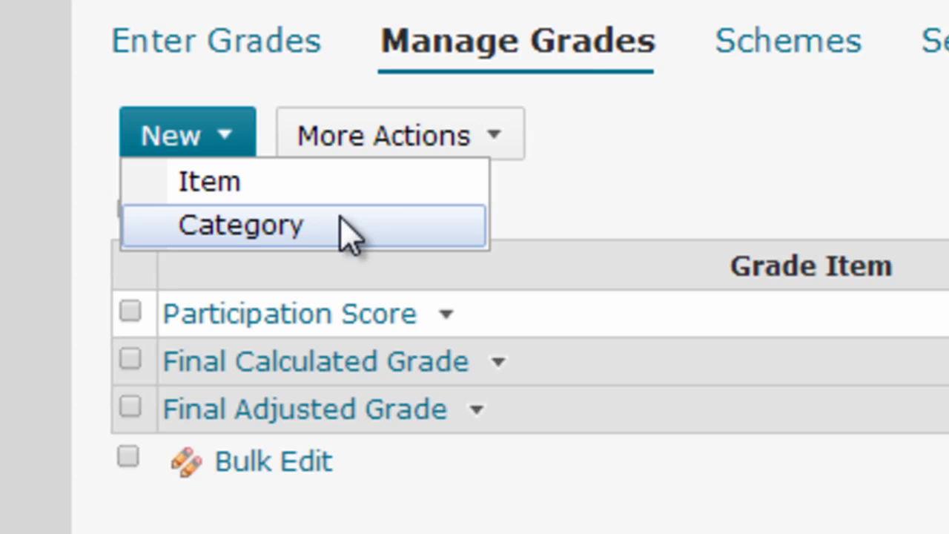
pyautogui.click(255, 196)
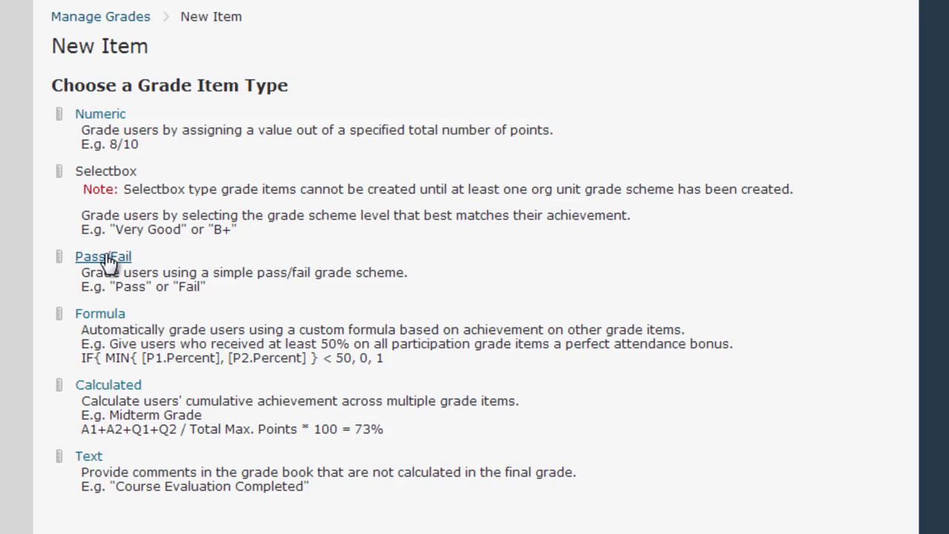
# Step: Create a Numeric item named 'column name', short name 'cn', with category None
pyautogui.click(98, 117)
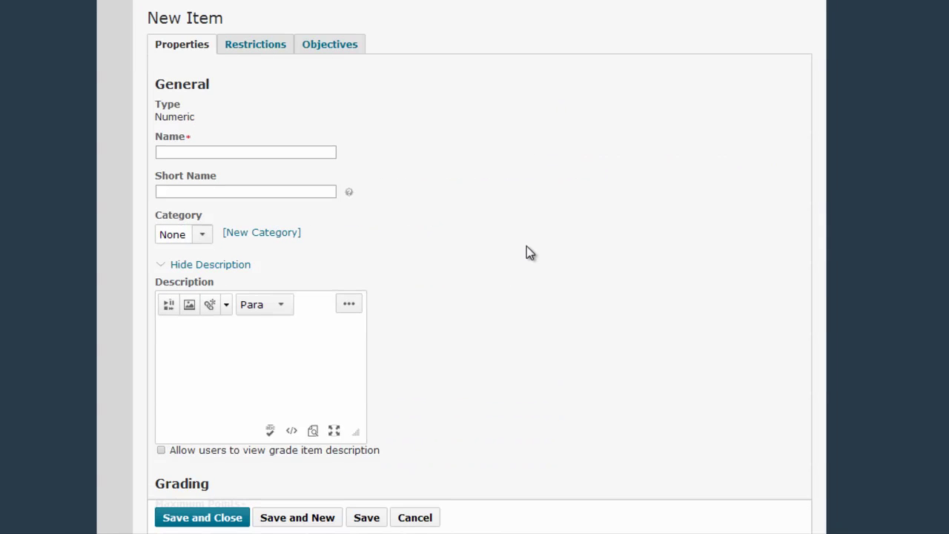
pyautogui.click(197, 151)
pyautogui.write('column name')
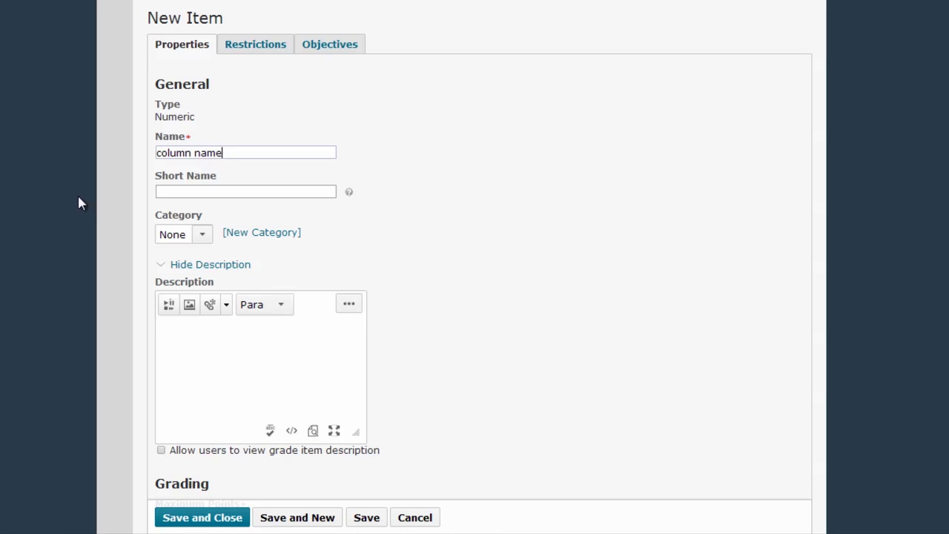
pyautogui.click(201, 193)
pyautogui.write('cn')
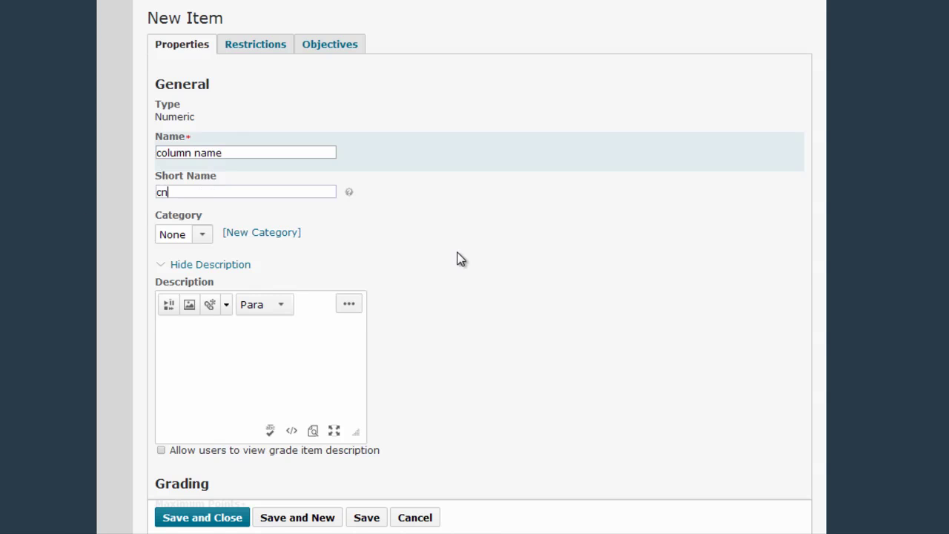
pyautogui.click(199, 237)
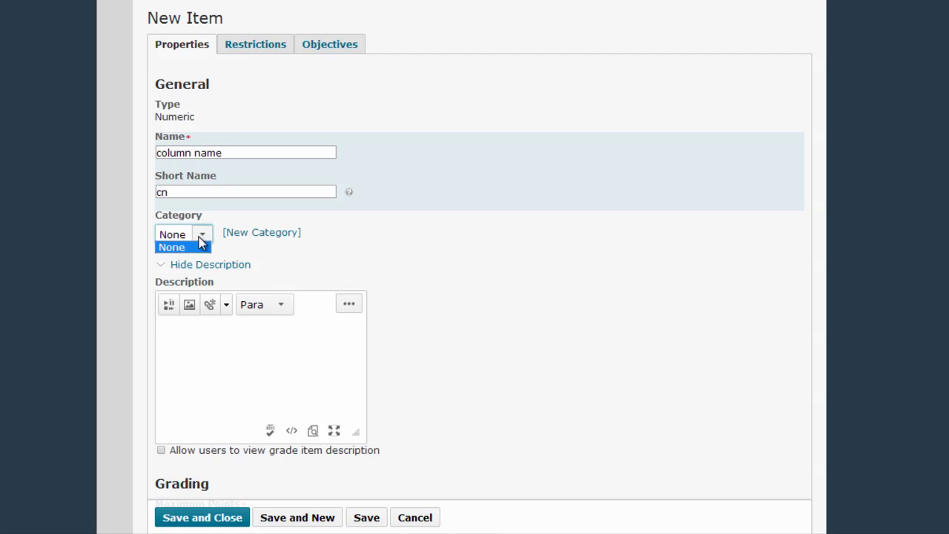
pyautogui.click(409, 299)
pyautogui.scroll(-2, 407, 300)
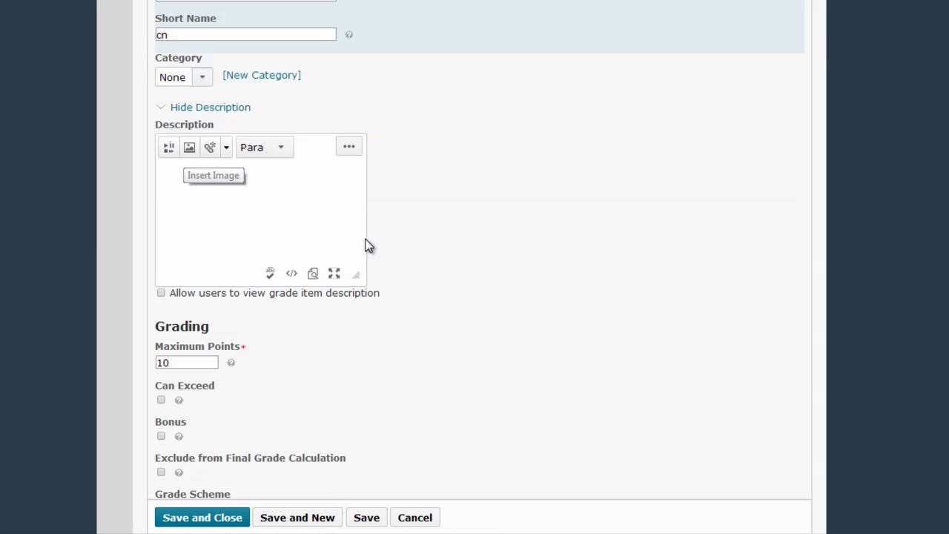
# Step: Set Maximum Points to 100 and allow scores to exceed the maximum
pyautogui.scroll(-2, 489, 362)
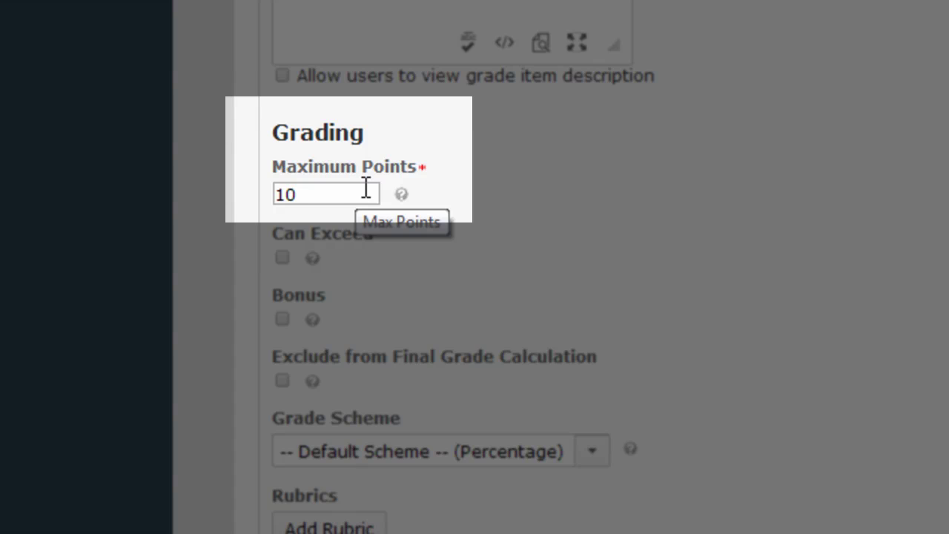
pyautogui.moveTo(311, 195); pyautogui.dragTo(252, 190)
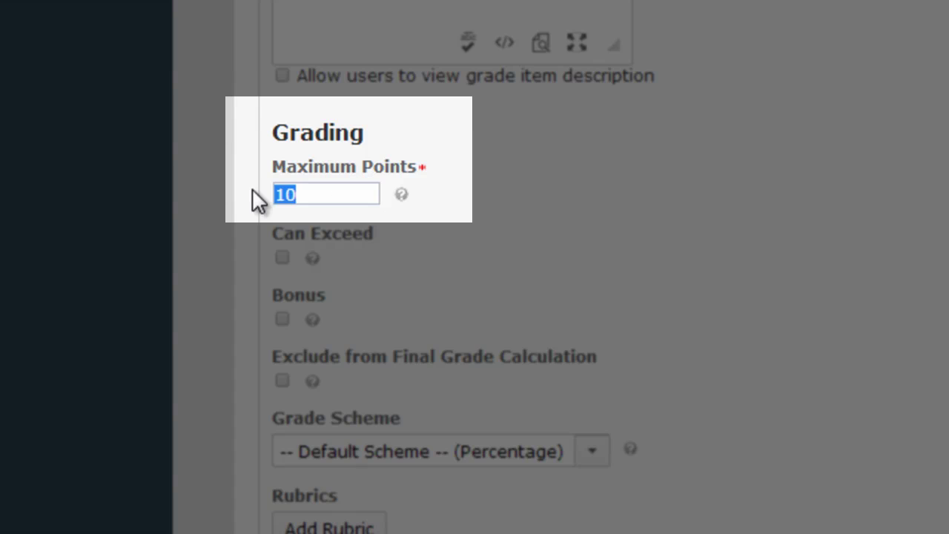
pyautogui.write('100')
pyautogui.click(631, 255)
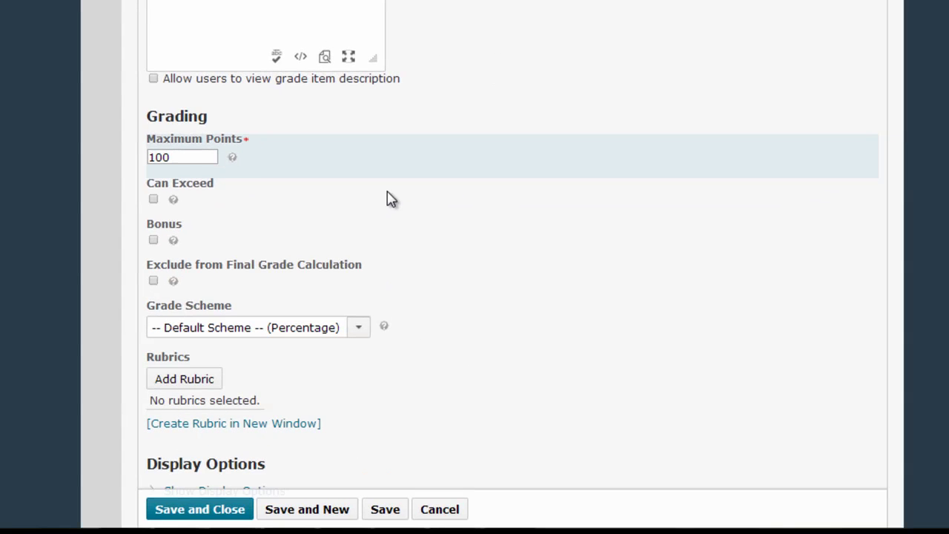
pyautogui.click(195, 510)
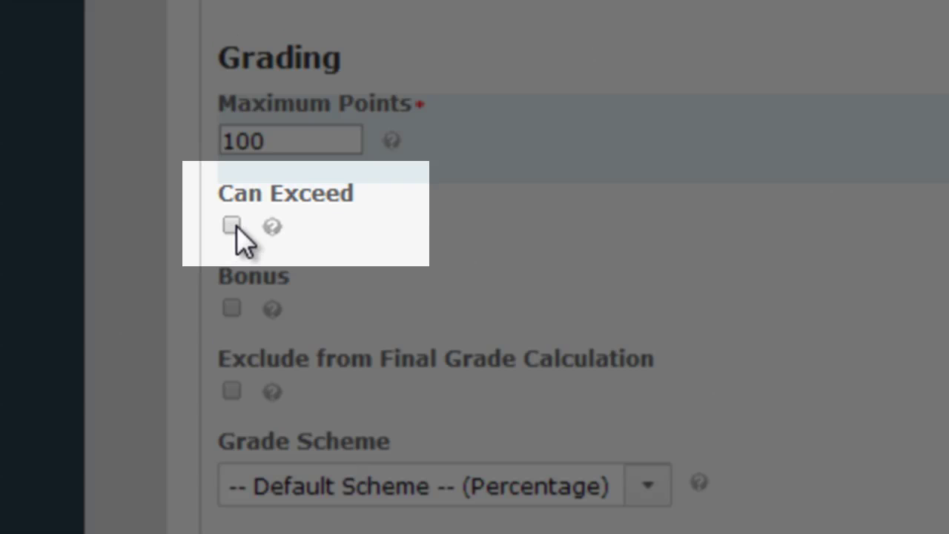
pyautogui.click(232, 225)
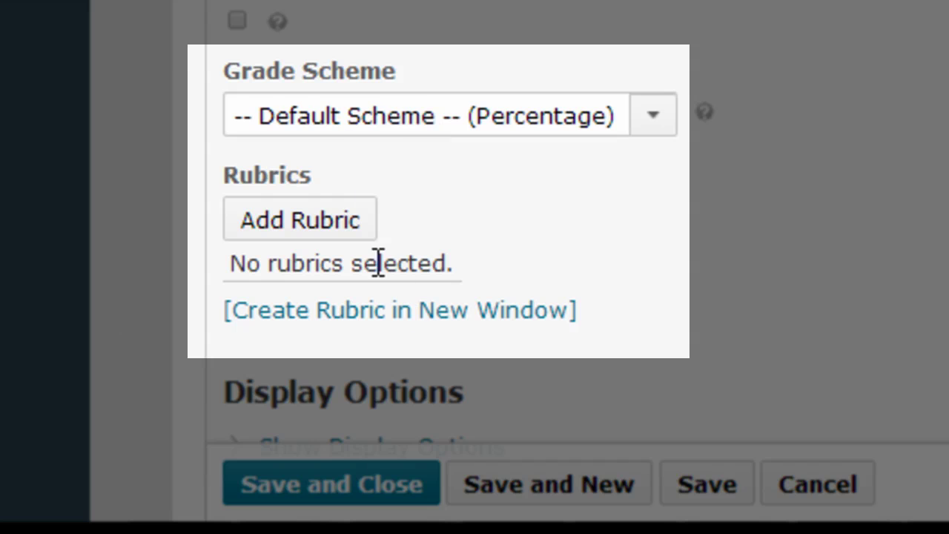
# Step: Show students the class average and grade distribution in the item's display options
pyautogui.scroll(-1, 801, 282)
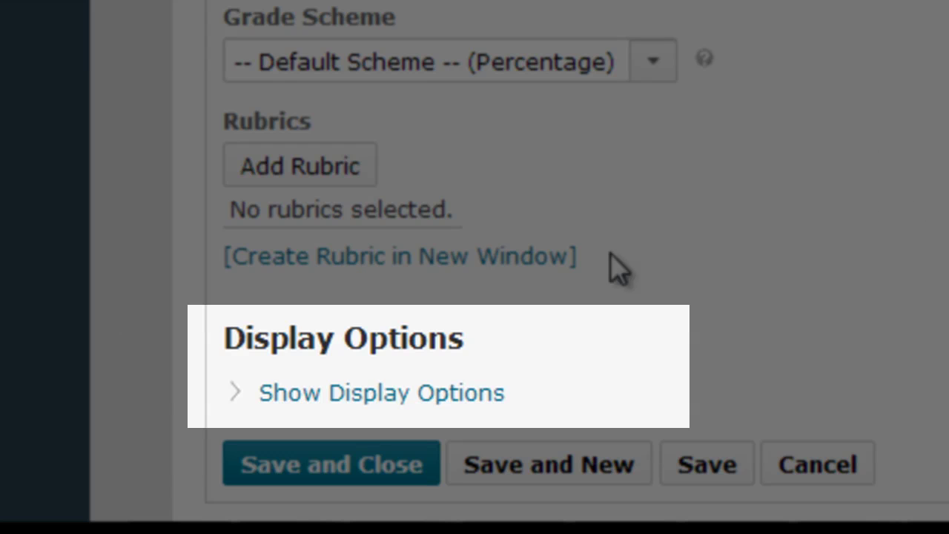
pyautogui.click(331, 400)
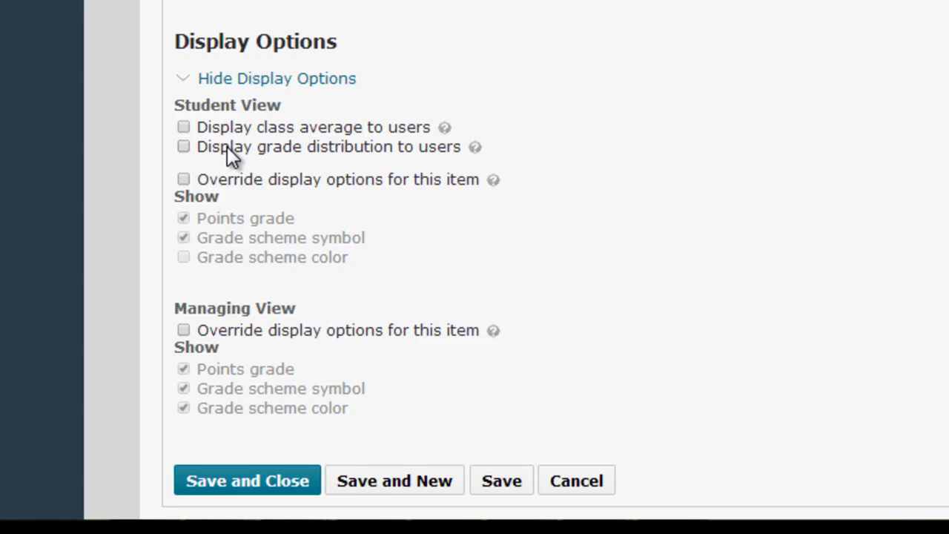
pyautogui.click(183, 127)
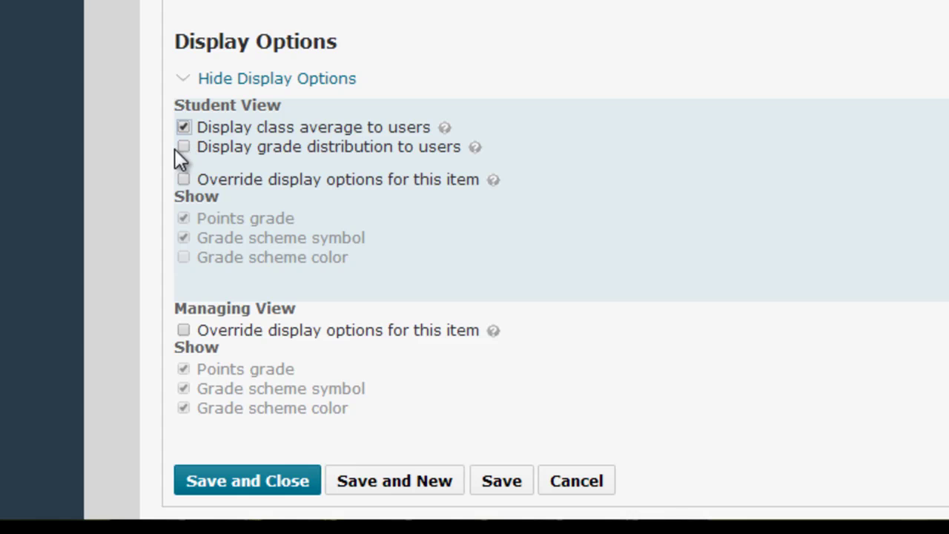
pyautogui.click(183, 147)
# Step: Override the Student View to also show grade scheme colour, leaving Managing View override off
pyautogui.click(183, 179)
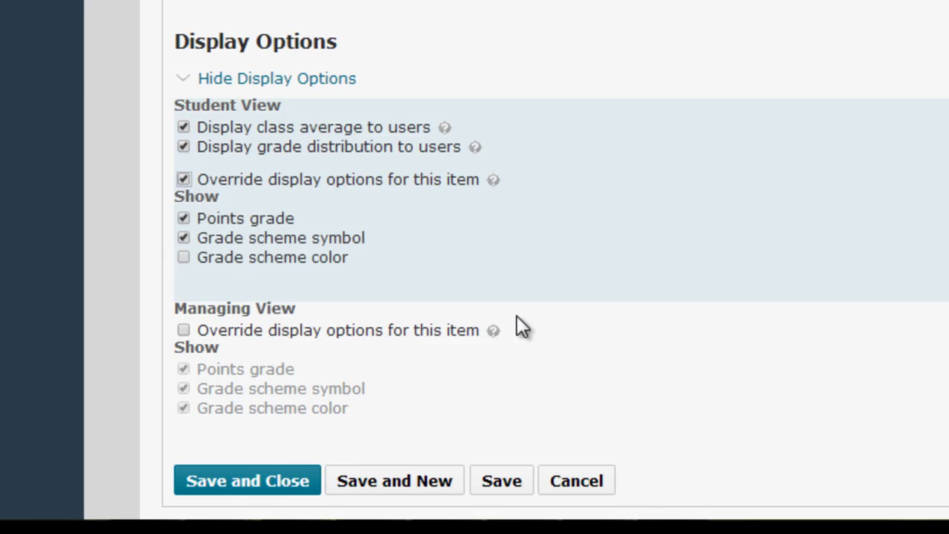
pyautogui.click(183, 257)
pyautogui.click(184, 331)
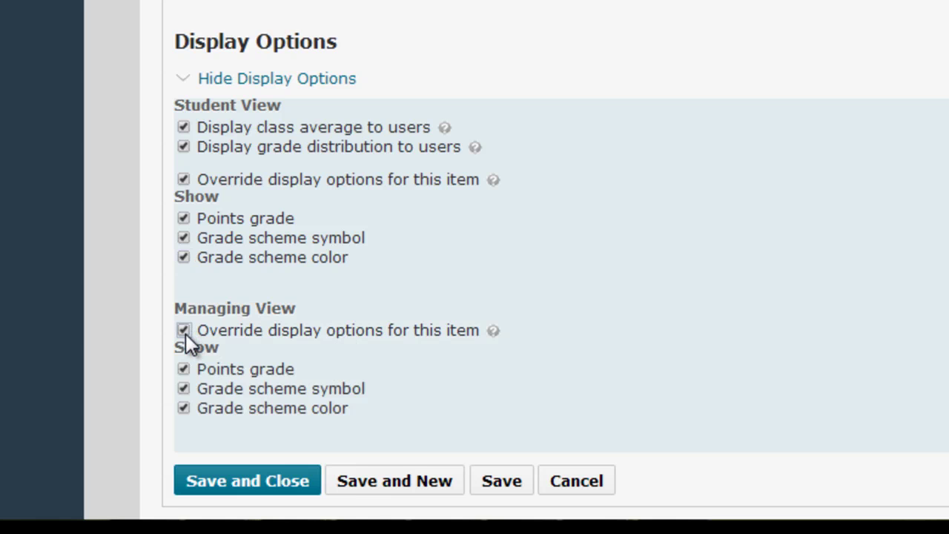
pyautogui.click(184, 330)
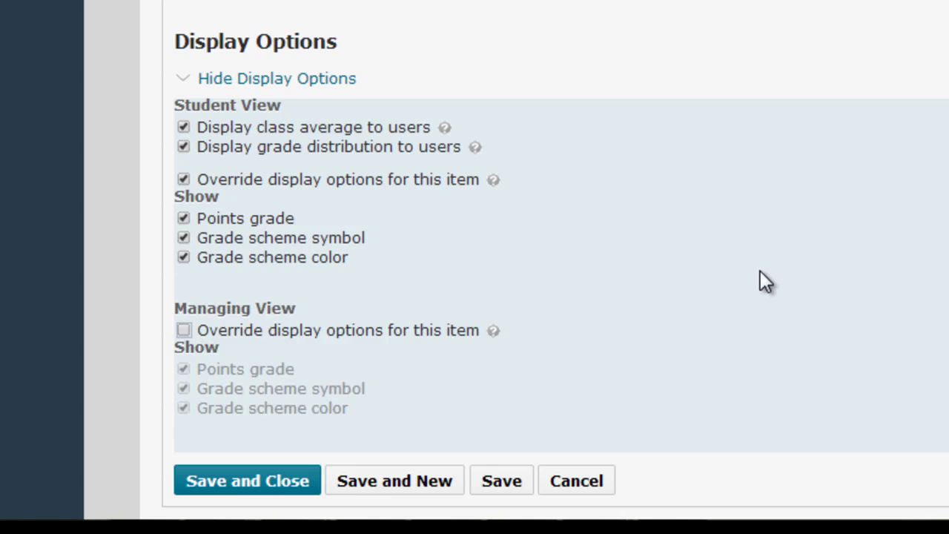
pyautogui.scroll(10, 786, 334)
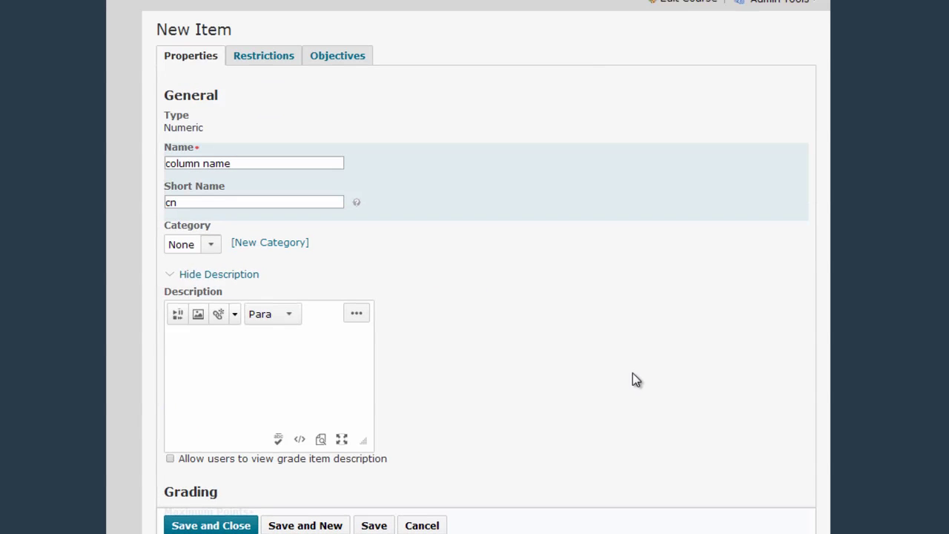
pyautogui.scroll(-10, 632, 353)
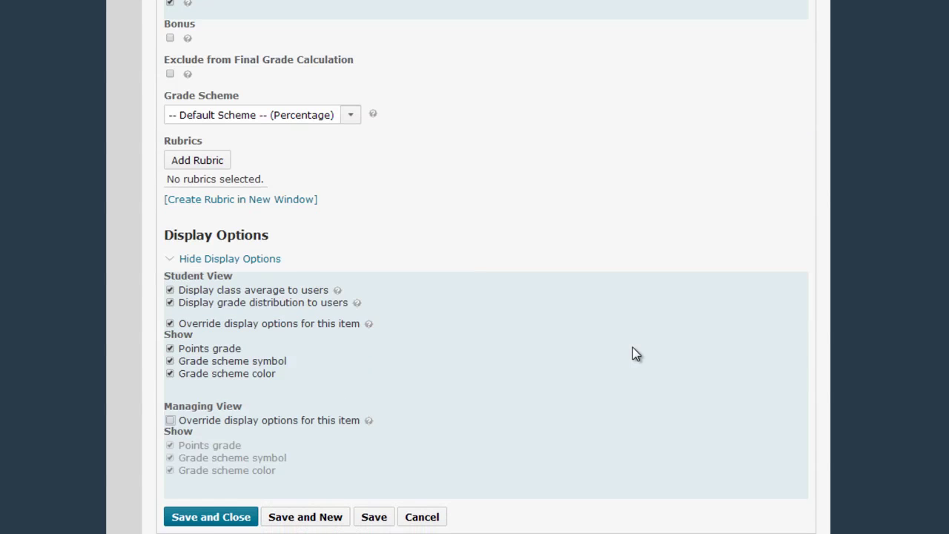
# Step: Save the column name item, then begin a new grade category
pyautogui.click(210, 518)
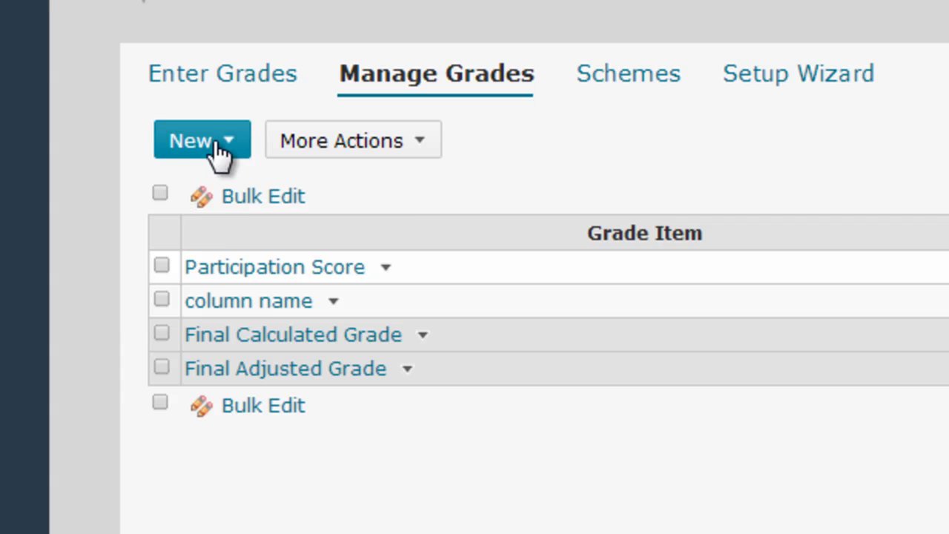
pyautogui.click(228, 117)
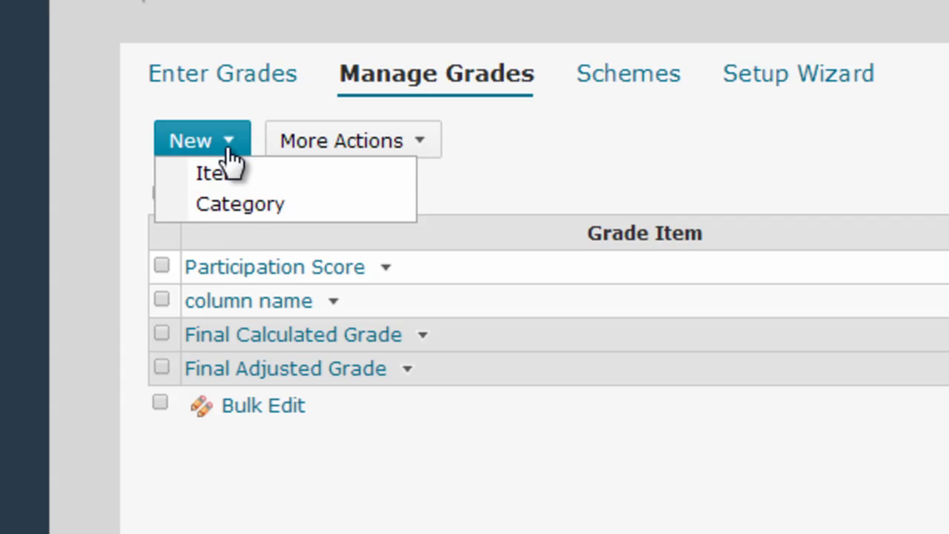
pyautogui.click(236, 207)
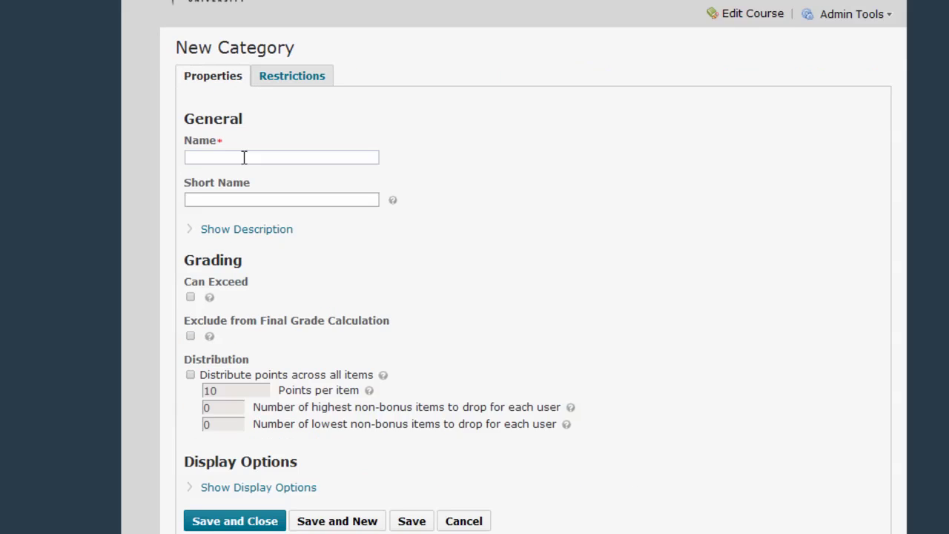
# Step: Name the new category 'Week 1' and save it
pyautogui.click(244, 157)
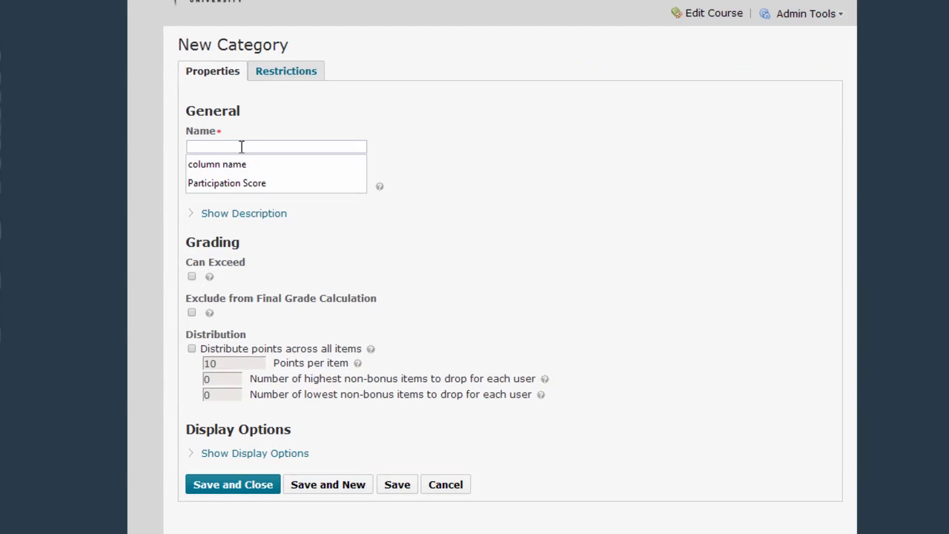
pyautogui.write('Week 1')
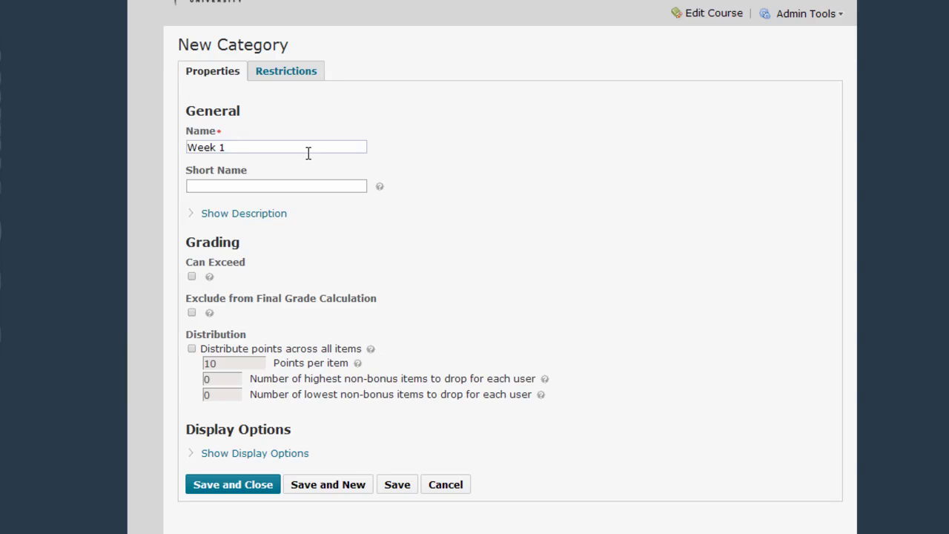
pyautogui.click(262, 493)
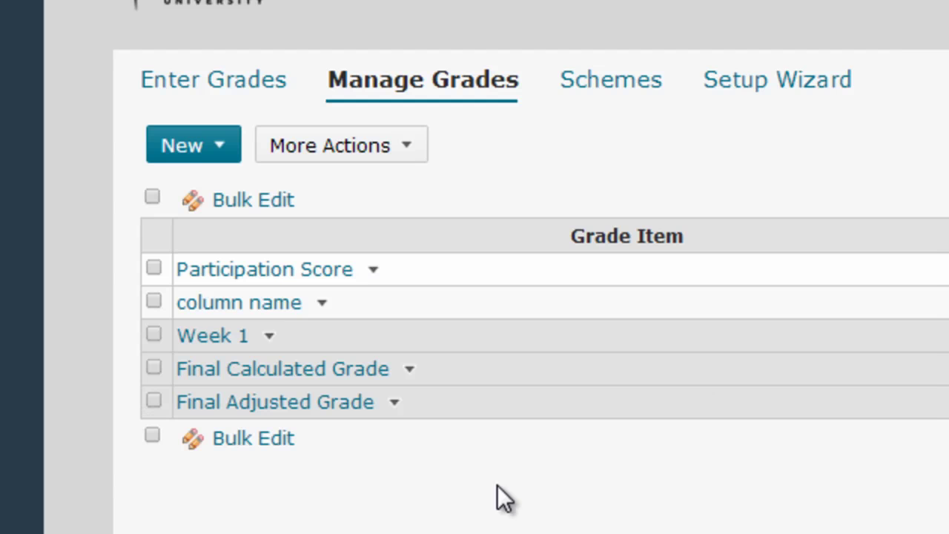
# Step: Edit the column name item and assign it to the Week 1 category
pyautogui.click(323, 303)
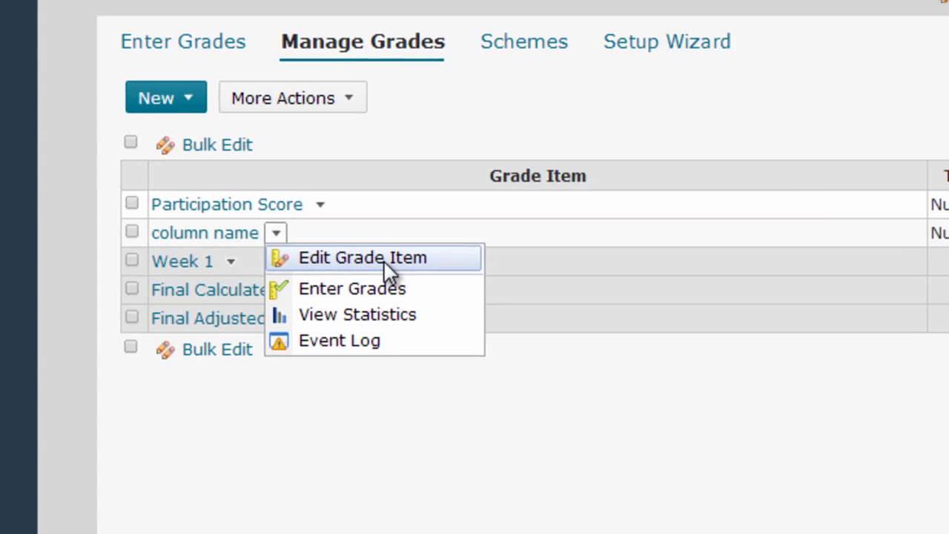
pyautogui.click(445, 333)
pyautogui.click(213, 356)
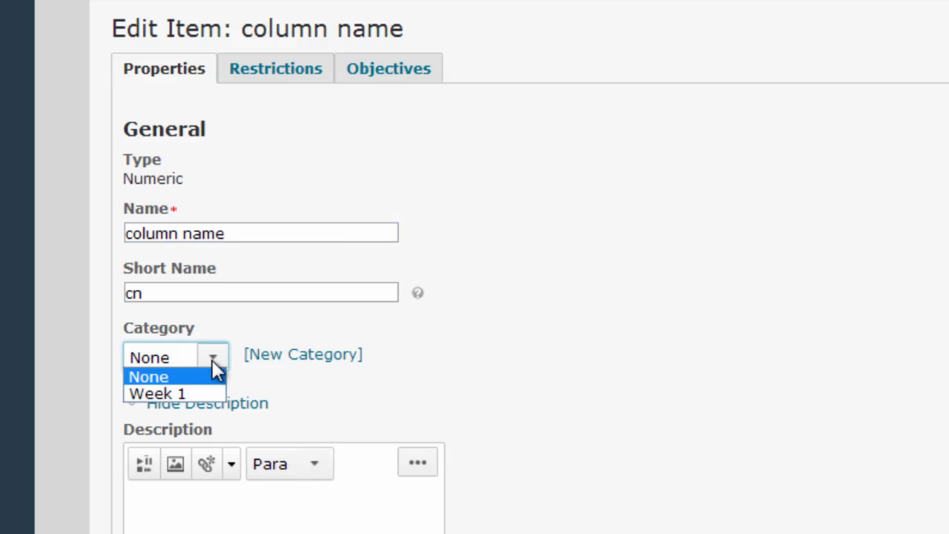
pyautogui.click(193, 393)
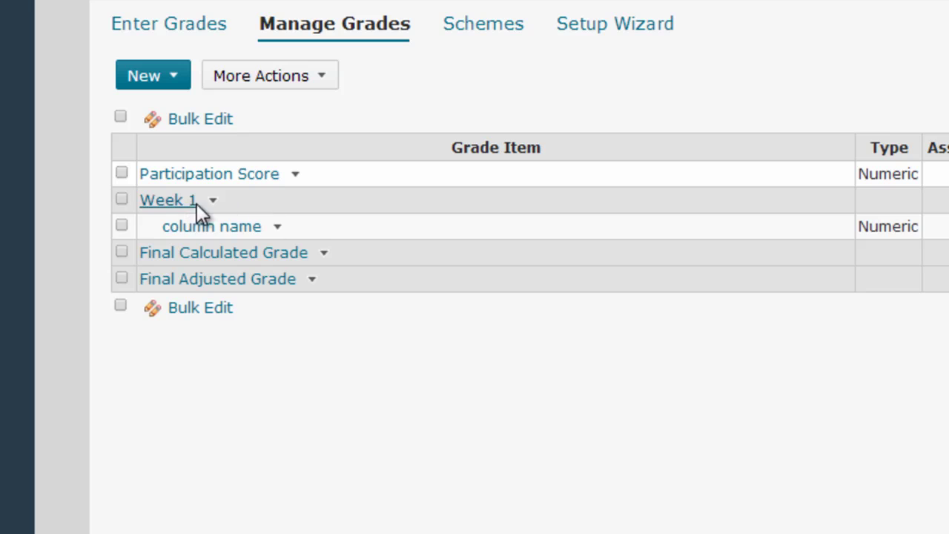
# Step: Assign Participation Score to the Week 1 category and save the change
pyautogui.click(294, 174)
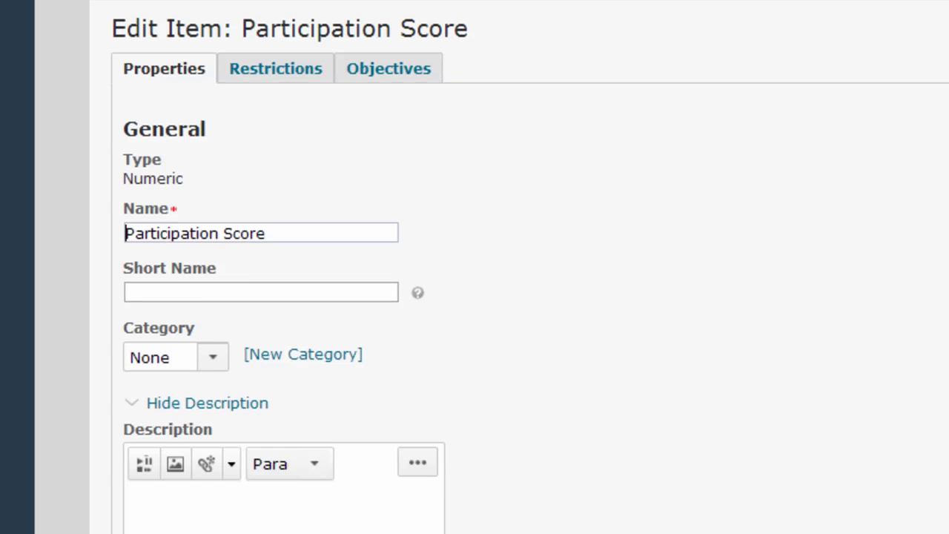
pyautogui.scroll(-3, 176, 159)
pyautogui.click(208, 119)
pyautogui.click(175, 154)
pyautogui.scroll(-4, 401, 371)
pyautogui.click(201, 511)
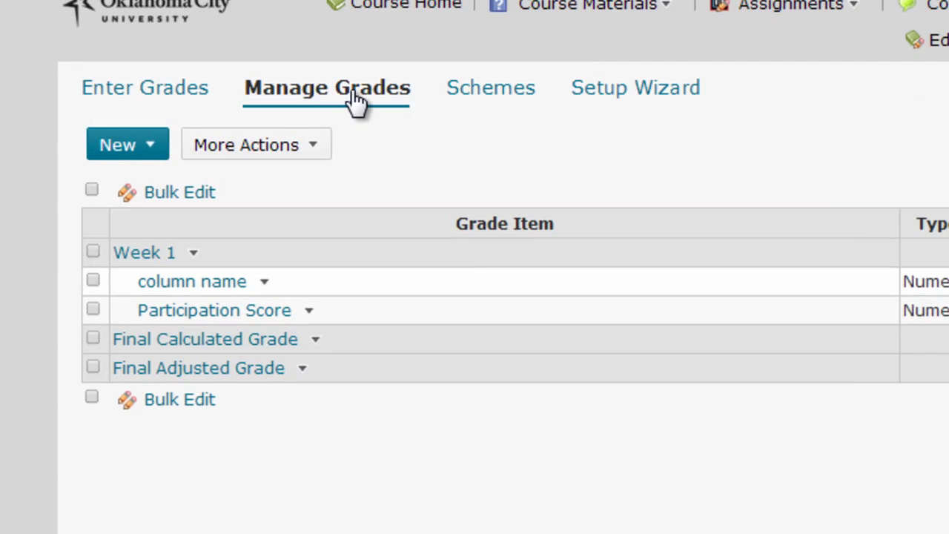
# Step: Move Participation Score to sort order 1 in Week 1, ahead of column name, and save
pyautogui.click(311, 151)
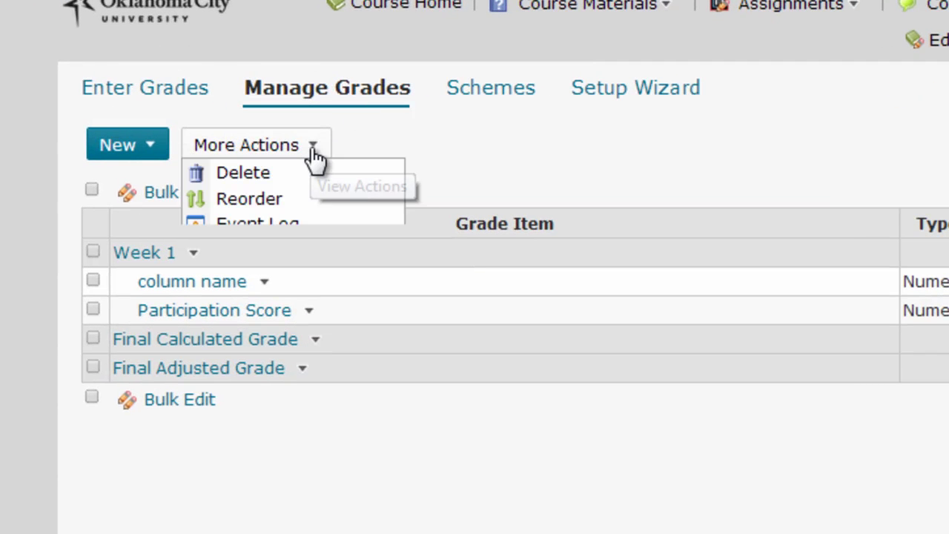
pyautogui.click(269, 197)
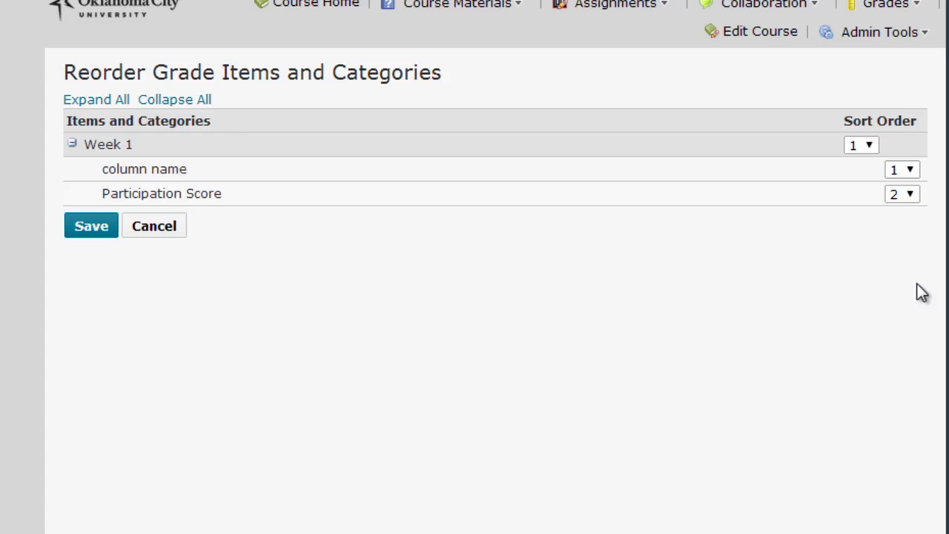
pyautogui.click(910, 195)
pyautogui.click(894, 212)
pyautogui.click(88, 231)
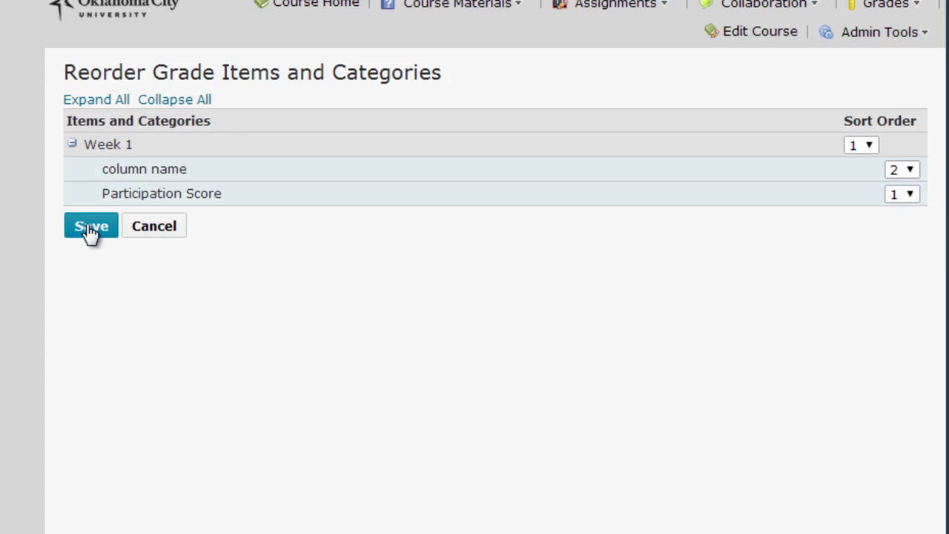